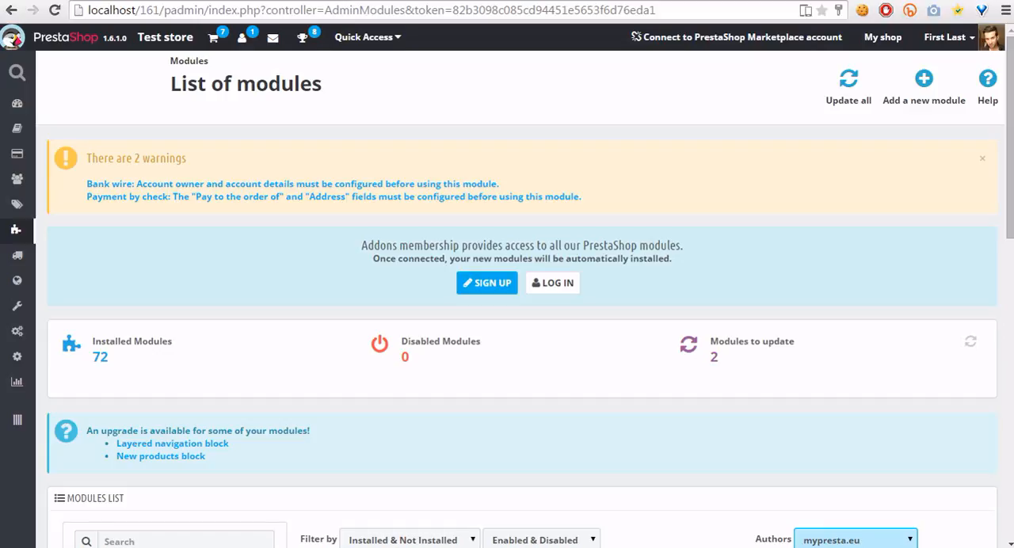
Show the list of installed modules from the sidebar
{"action": "mouse_move", "coordinate": [16, 229]}
{"action": "left_click", "coordinate": [78, 253]}
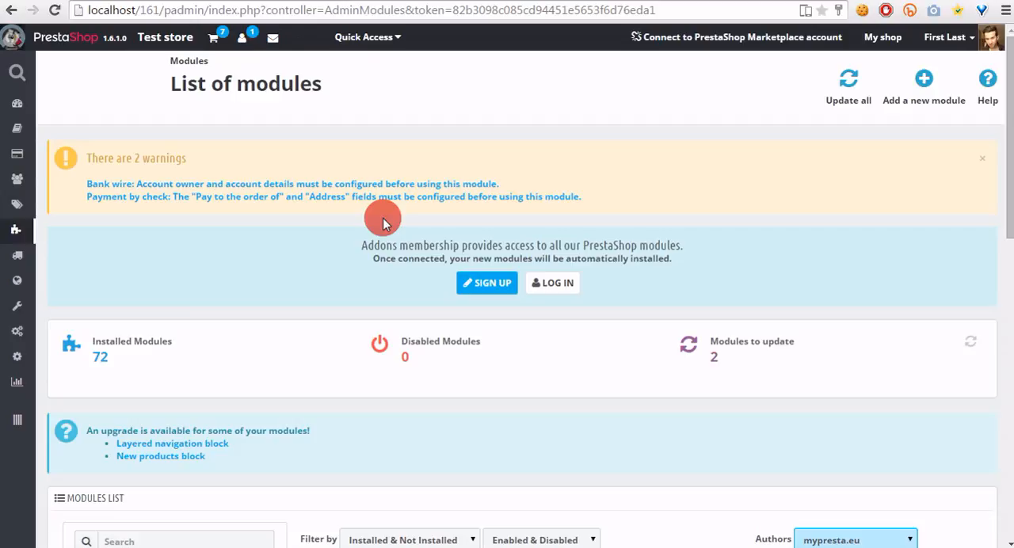
{"action": "scroll", "coordinate": [382, 218], "scroll_direction": "down", "scroll_amount": 3}
Search the modules list for the PopUp Coupon module
{"action": "left_click", "coordinate": [174, 317]}
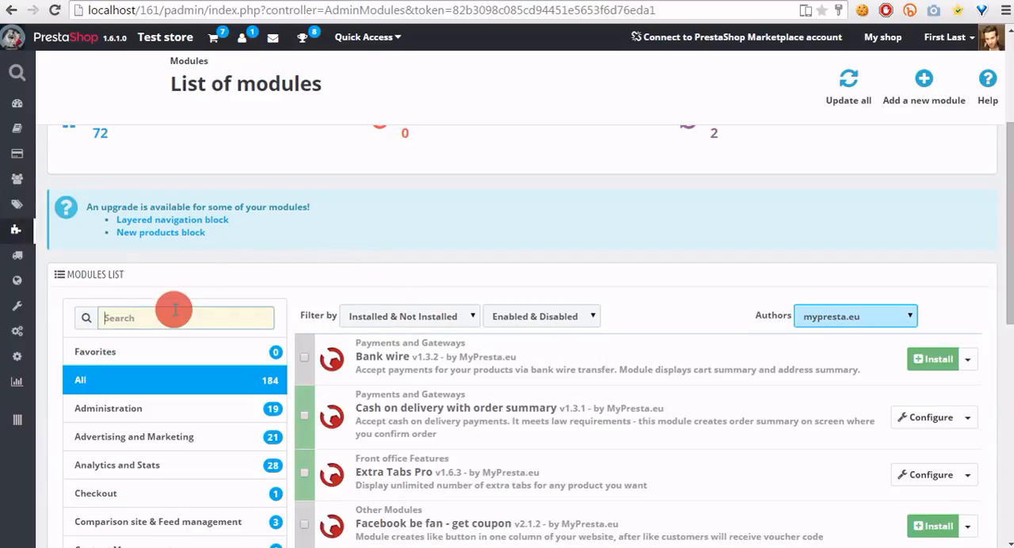
{"action": "type", "text": "popup"}
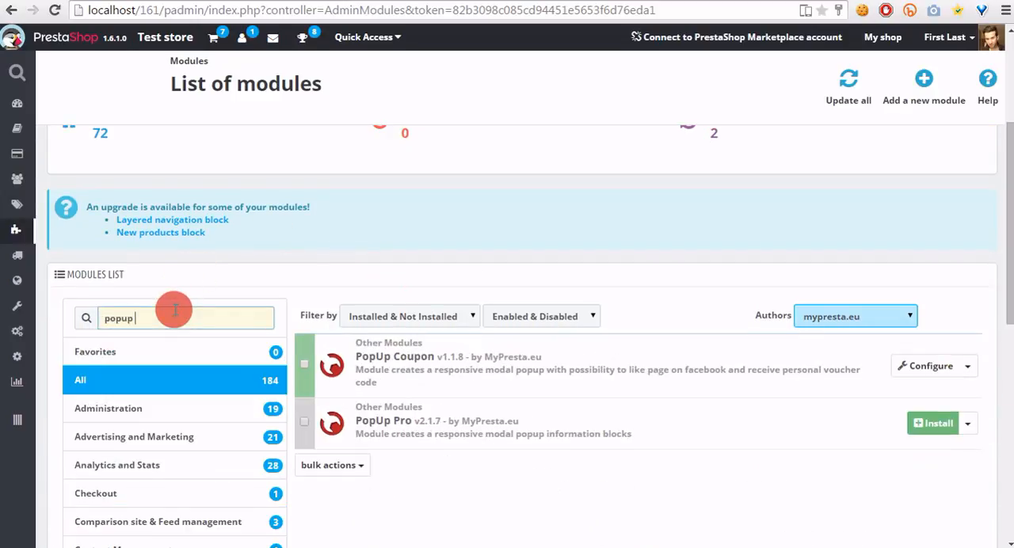
{"action": "type", "text": " coupon"}
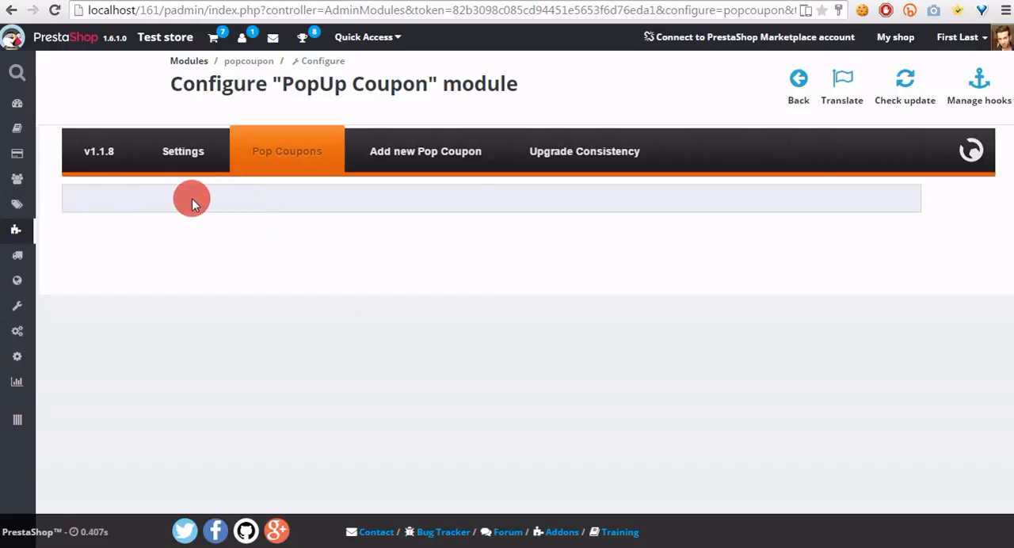
Review the Prevent removing URLs and Slide out options, leaving both set to Yes
{"action": "left_click", "coordinate": [179, 158]}
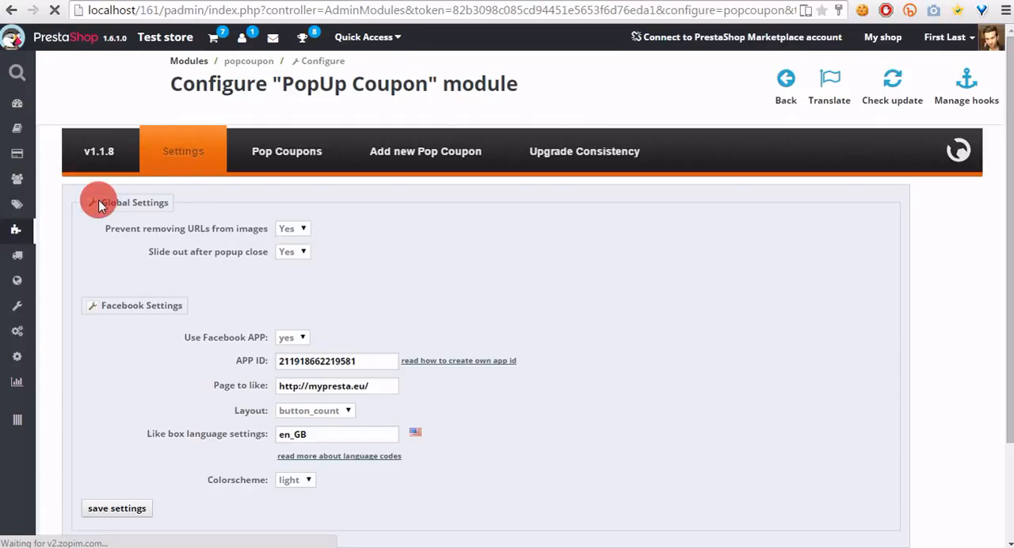
{"action": "left_click", "coordinate": [289, 228]}
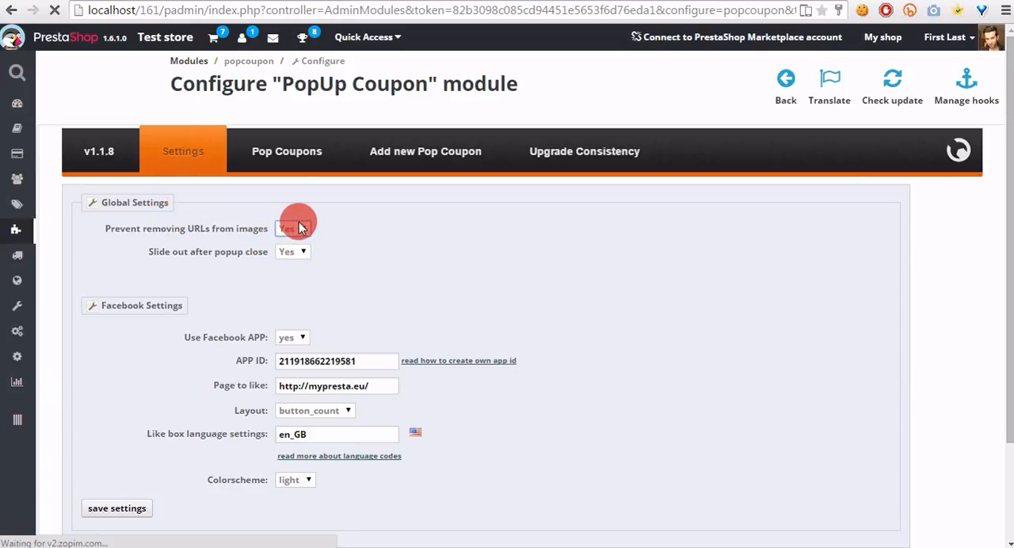
{"action": "left_click", "coordinate": [299, 253]}
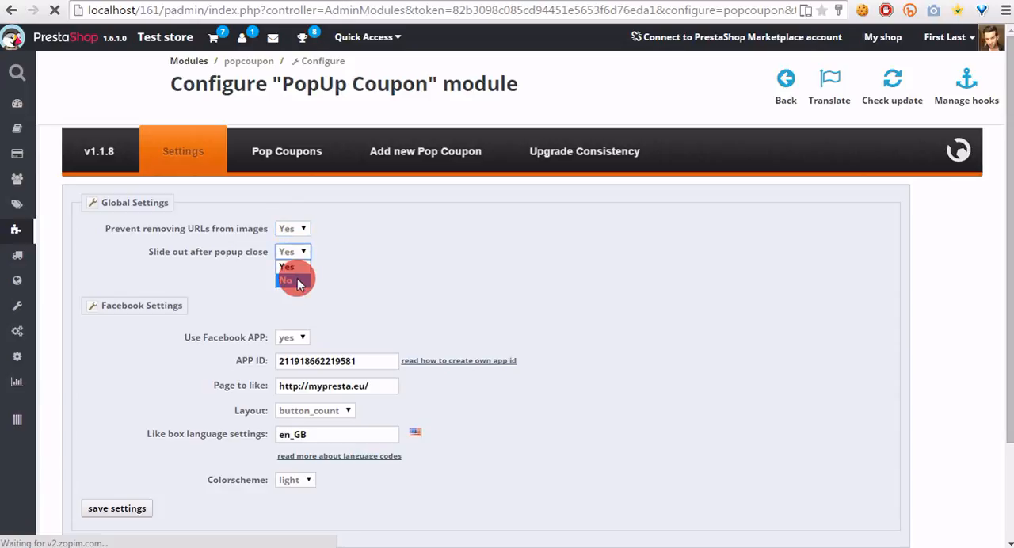
{"action": "left_click", "coordinate": [238, 272]}
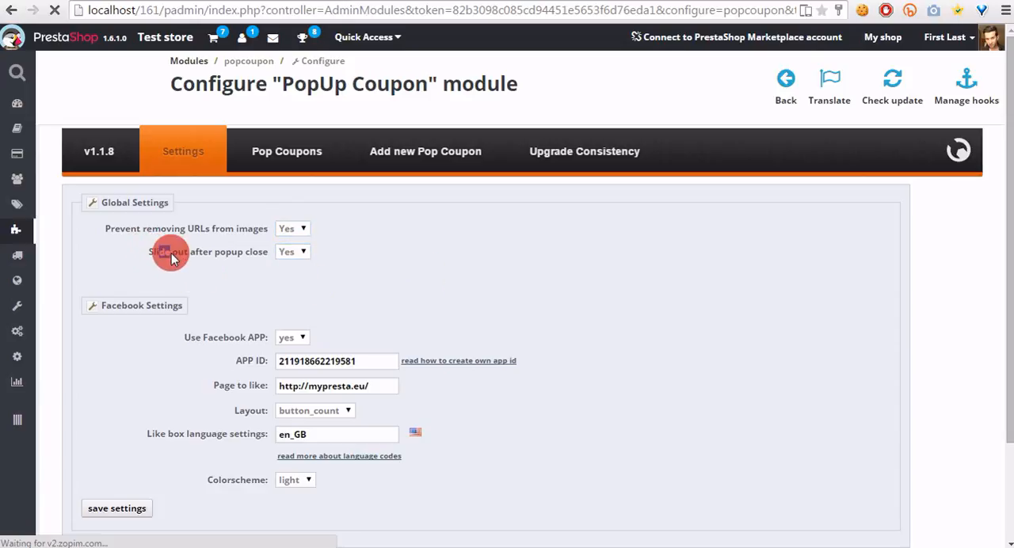
{"action": "left_click_drag", "start_coordinate": [159, 252], "coordinate": [184, 268]}
{"action": "left_click", "coordinate": [201, 273]}
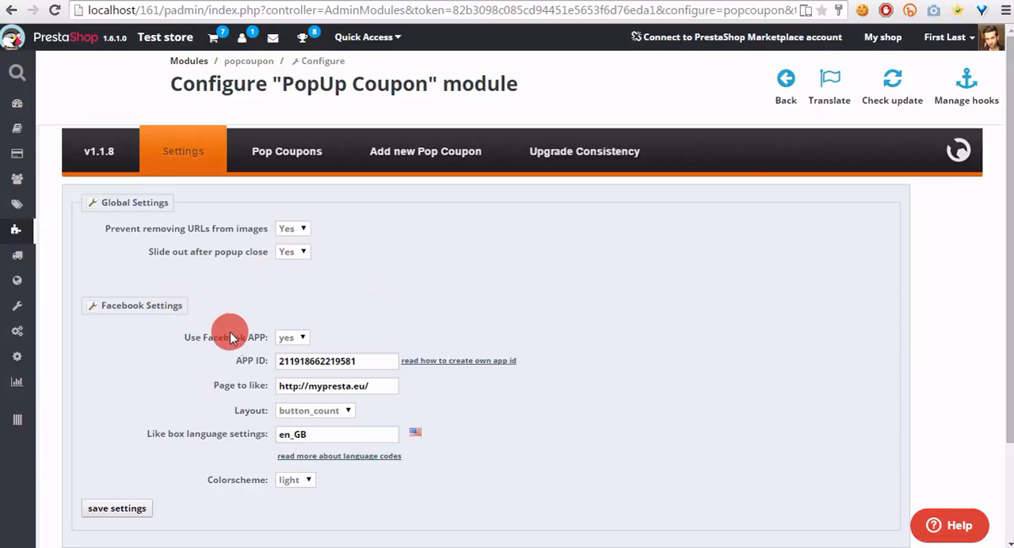
{"action": "left_click", "coordinate": [293, 339]}
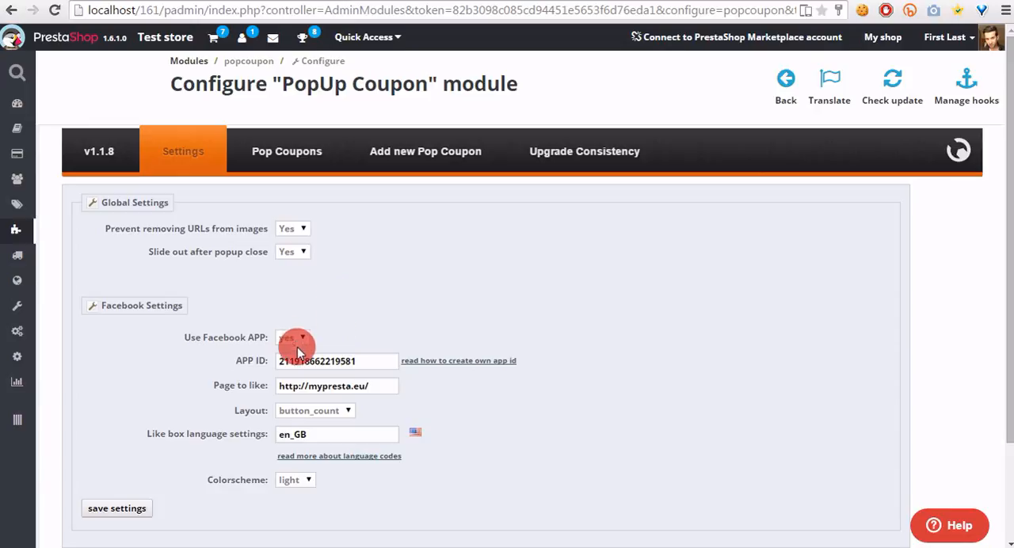
{"action": "double_click", "coordinate": [356, 361]}
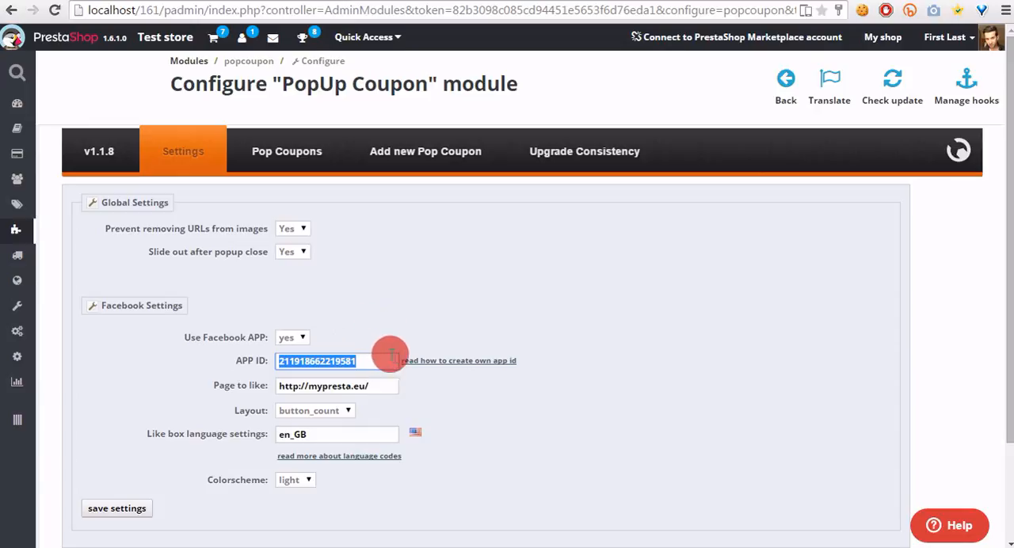
{"action": "left_click_drag", "start_coordinate": [531, 359], "coordinate": [402, 363]}
{"action": "left_click", "coordinate": [435, 347]}
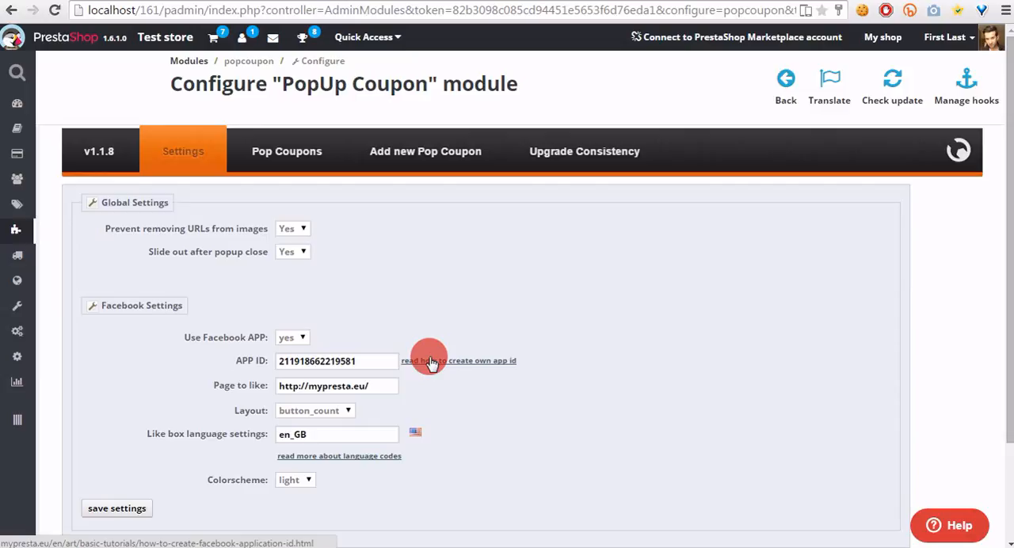
{"action": "scroll", "coordinate": [420, 359], "scroll_direction": "down", "scroll_amount": 1}
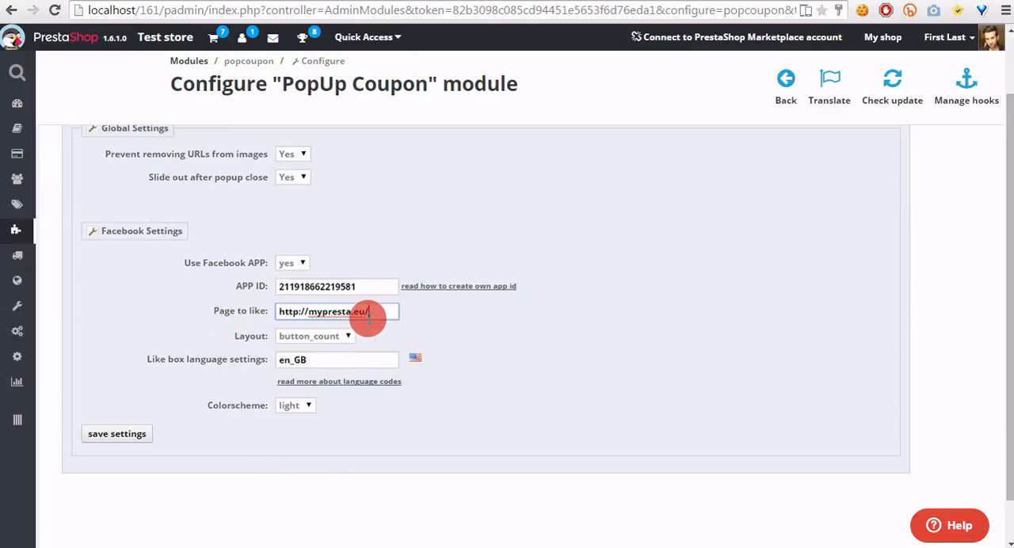
{"action": "left_click_drag", "start_coordinate": [380, 311], "coordinate": [294, 311]}
{"action": "left_click", "coordinate": [215, 314]}
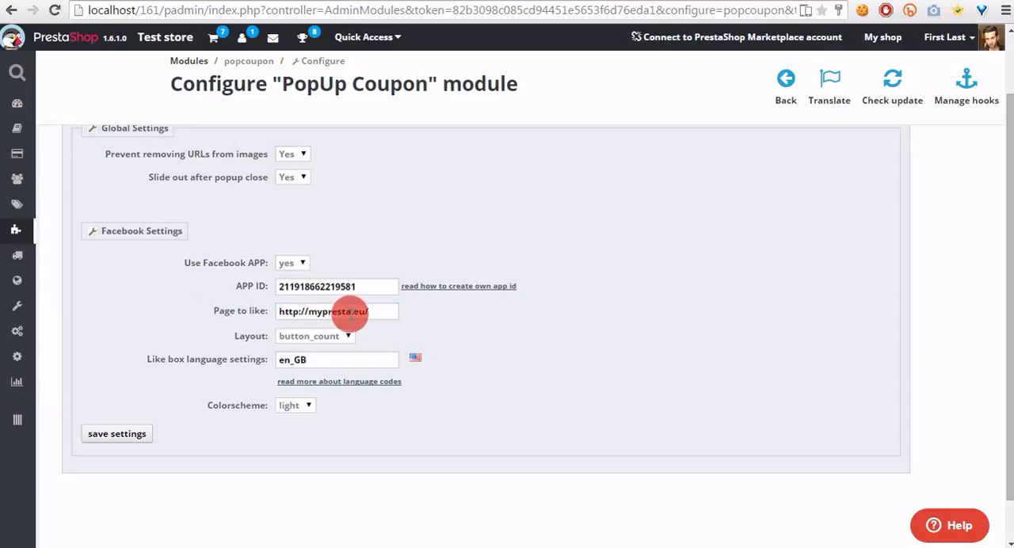
{"action": "left_click", "coordinate": [364, 311]}
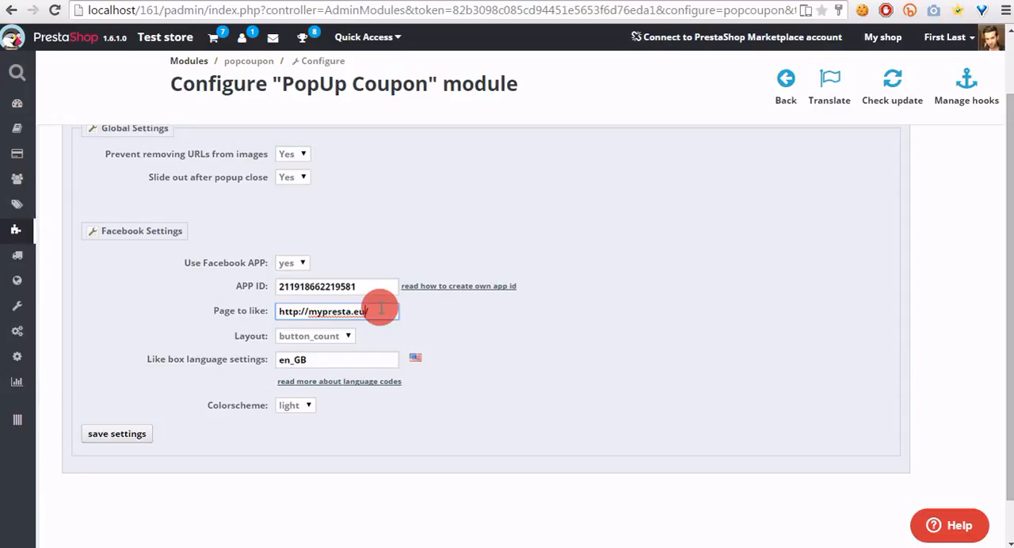
{"action": "left_click", "coordinate": [380, 310]}
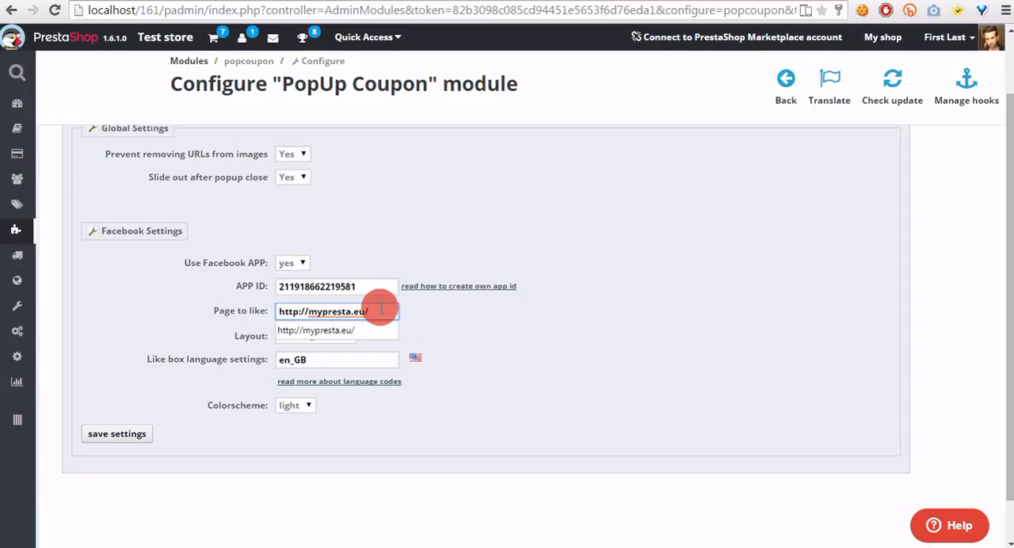
{"action": "left_click", "coordinate": [502, 322]}
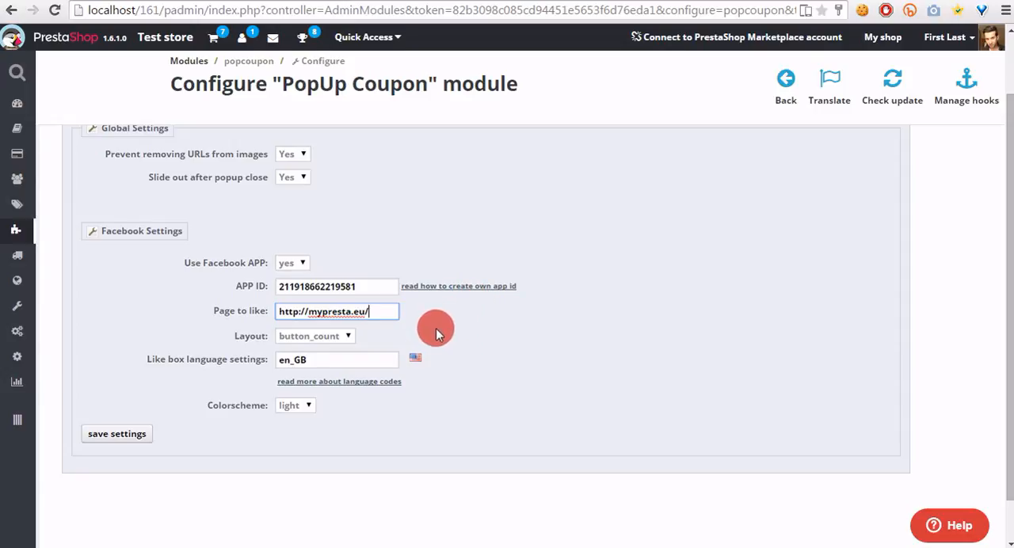
{"action": "left_click", "coordinate": [321, 336]}
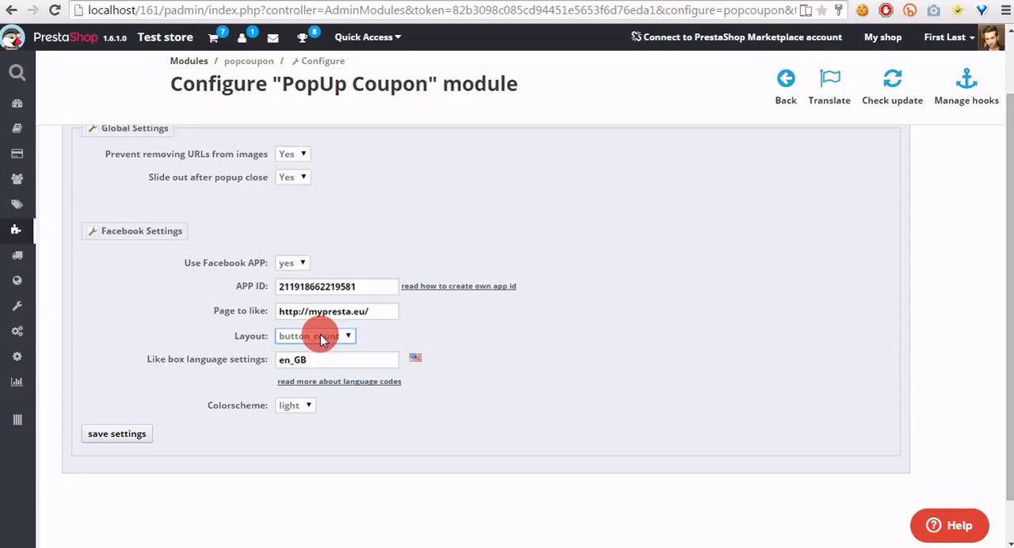
{"action": "left_click", "coordinate": [342, 335]}
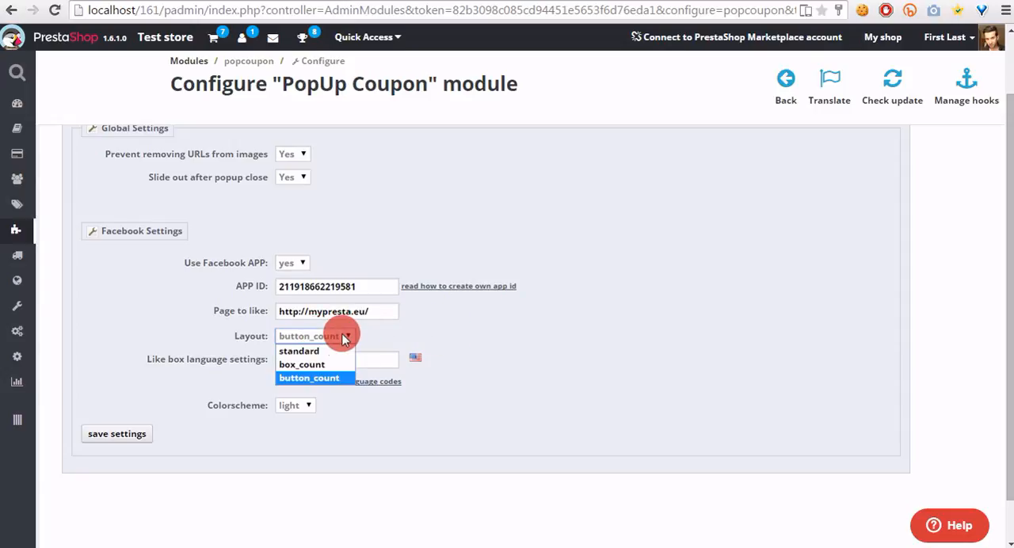
{"action": "left_click", "coordinate": [329, 378]}
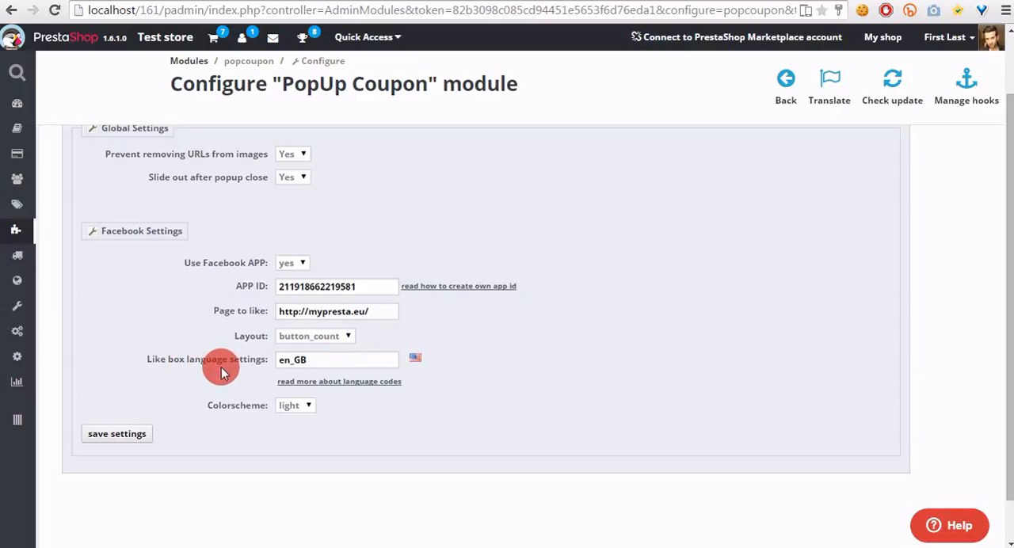
{"action": "left_click", "coordinate": [316, 361]}
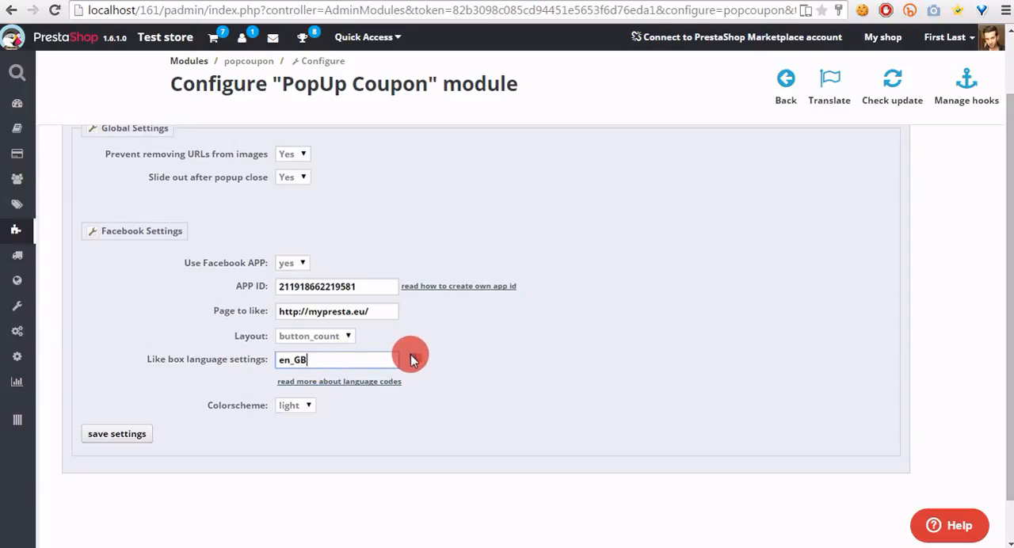
{"action": "left_click", "coordinate": [413, 356]}
{"action": "left_click", "coordinate": [298, 379]}
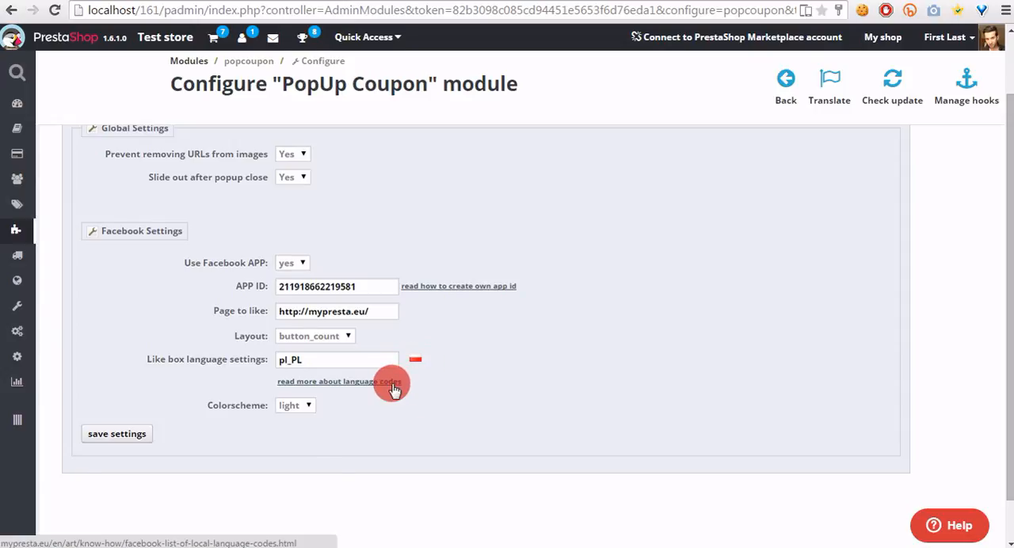
{"action": "left_click", "coordinate": [413, 358]}
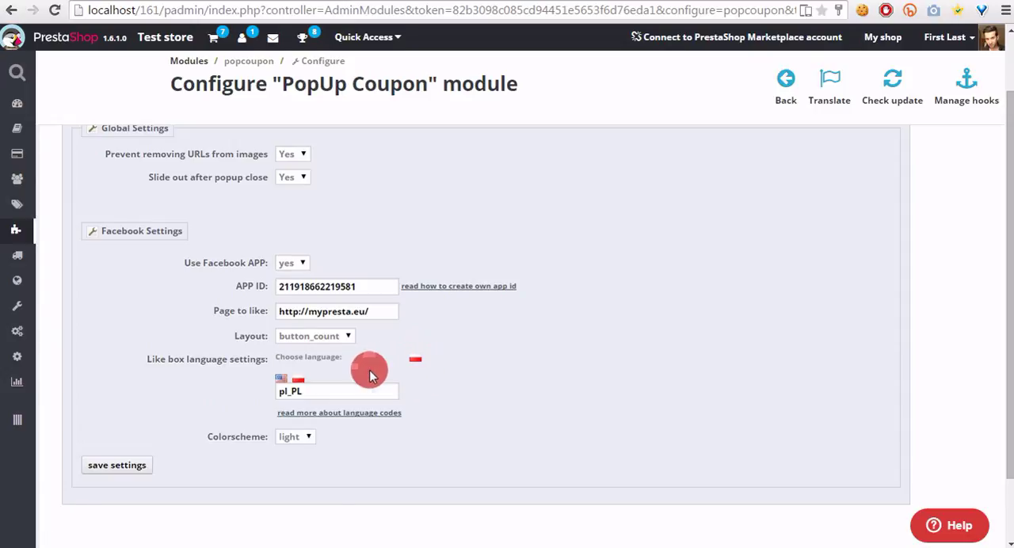
{"action": "left_click", "coordinate": [285, 379]}
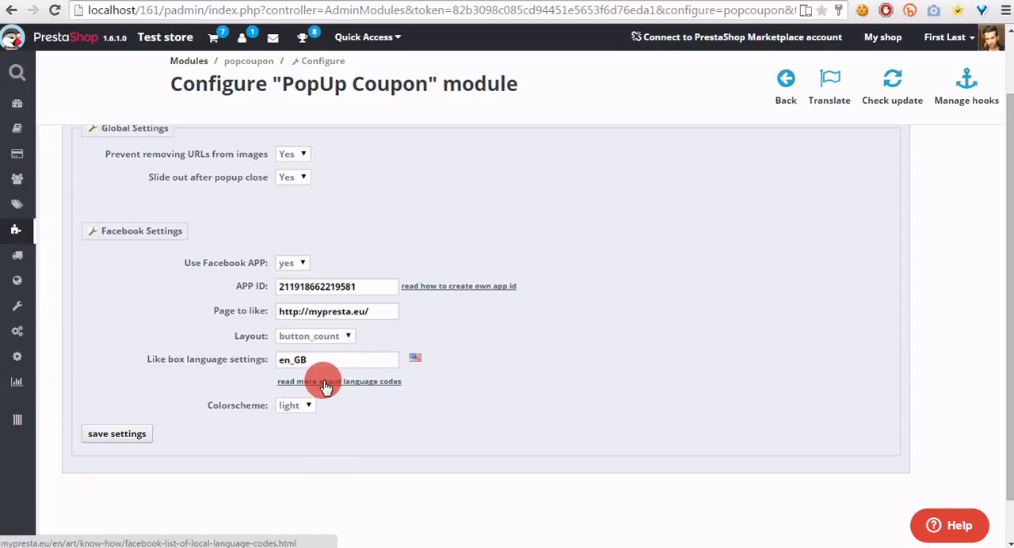
{"action": "left_click", "coordinate": [325, 383]}
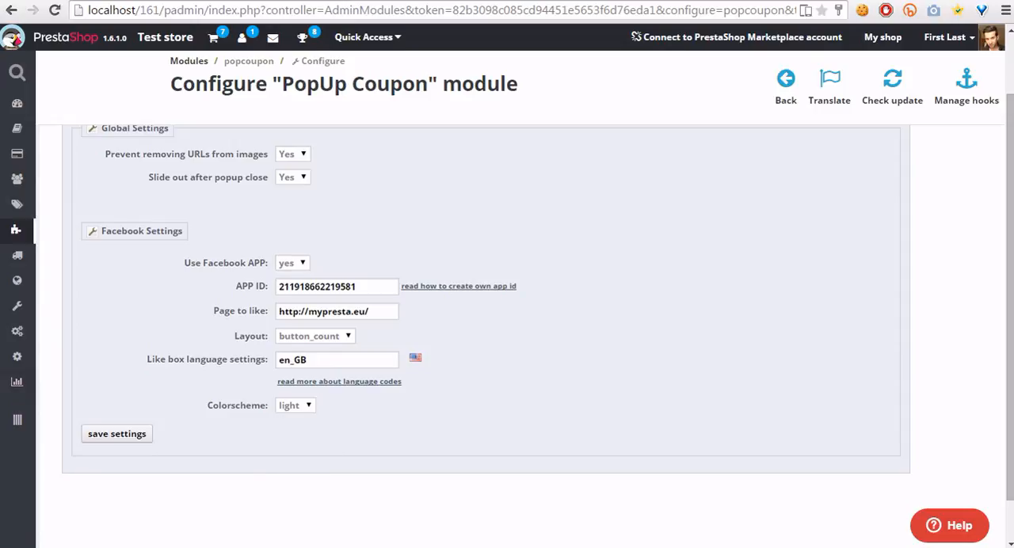
{"action": "left_click", "coordinate": [242, 437]}
{"action": "left_click", "coordinate": [309, 405]}
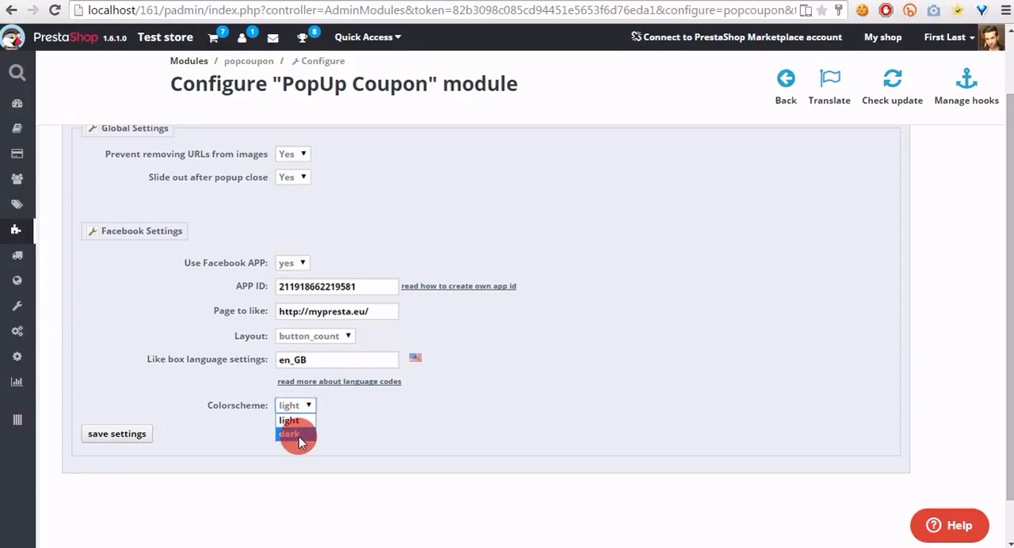
{"action": "left_click", "coordinate": [387, 431]}
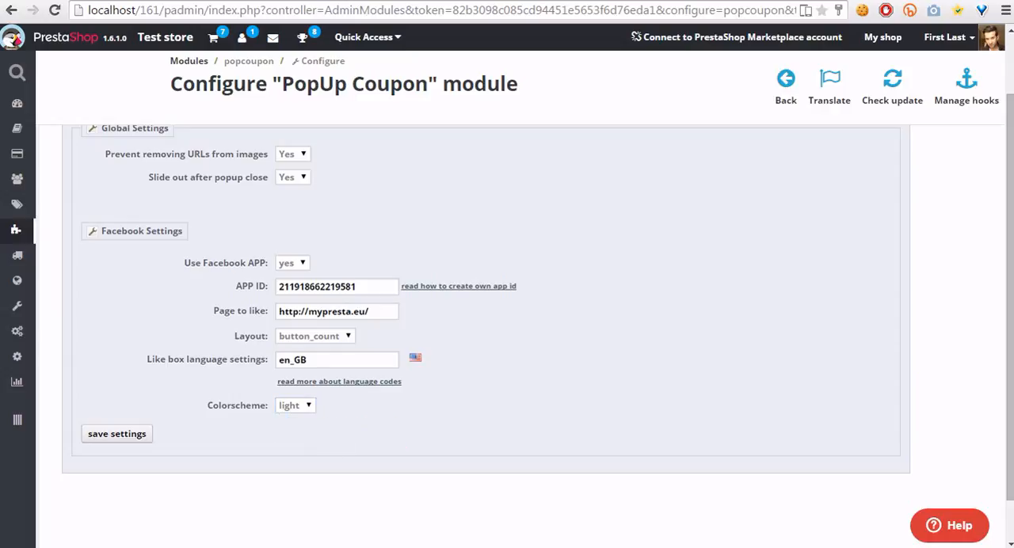
{"action": "left_click", "coordinate": [298, 406]}
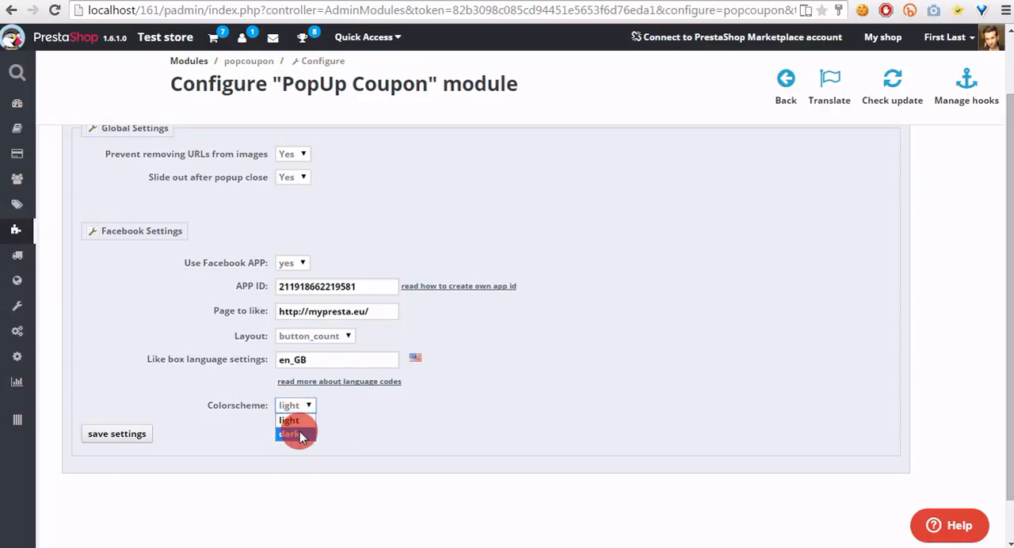
{"action": "left_click", "coordinate": [378, 413]}
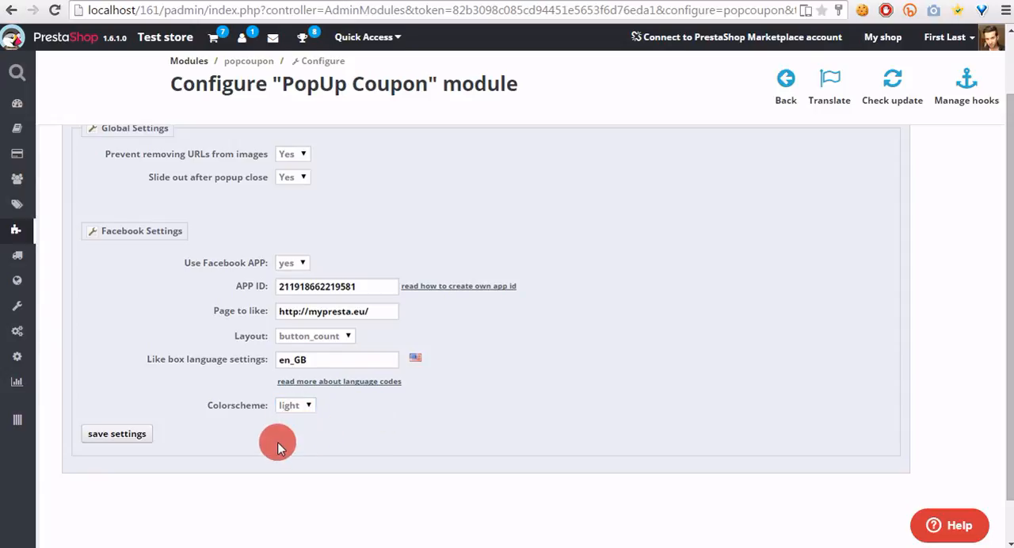